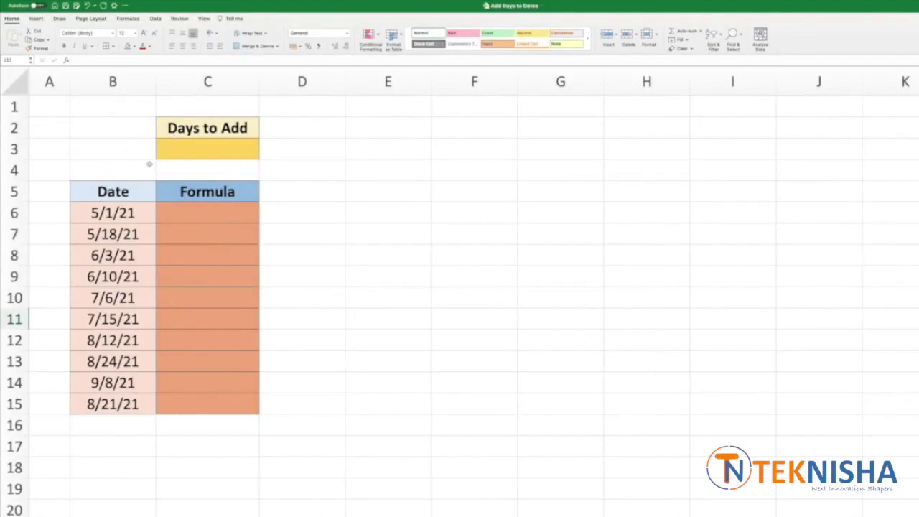
Enter 5 as the Days to Add value in C3.
key("Left")
key("Left")
key("Up")
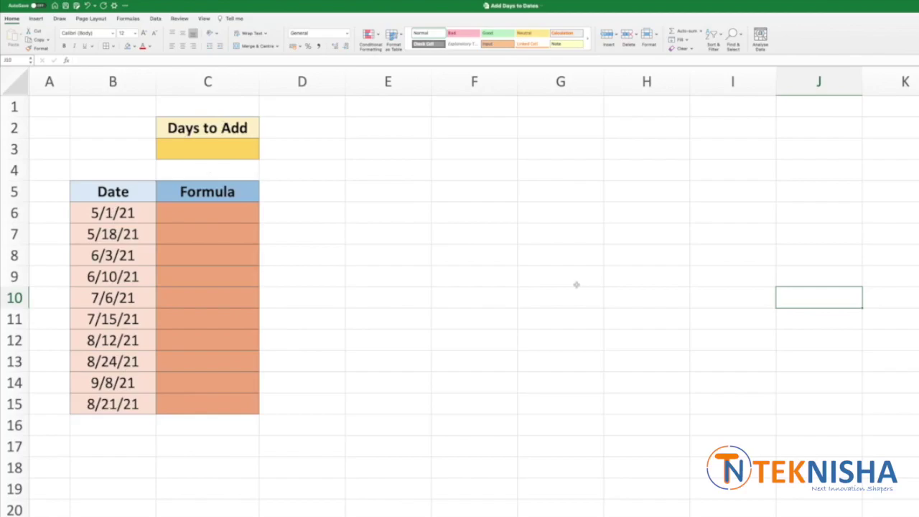
left_click(227, 147)
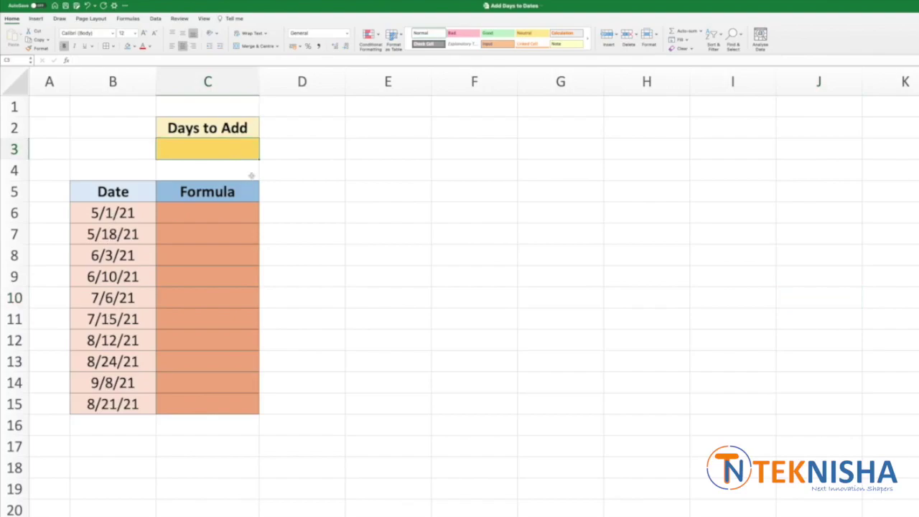
type("5")
key("Return")
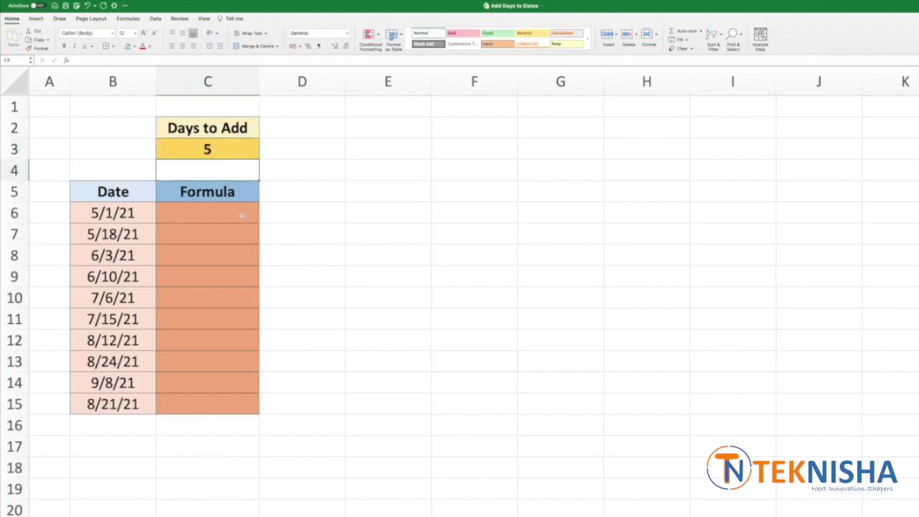
Enter =B6+$C$3 in C6, giving 5/6/21.
left_click(241, 216)
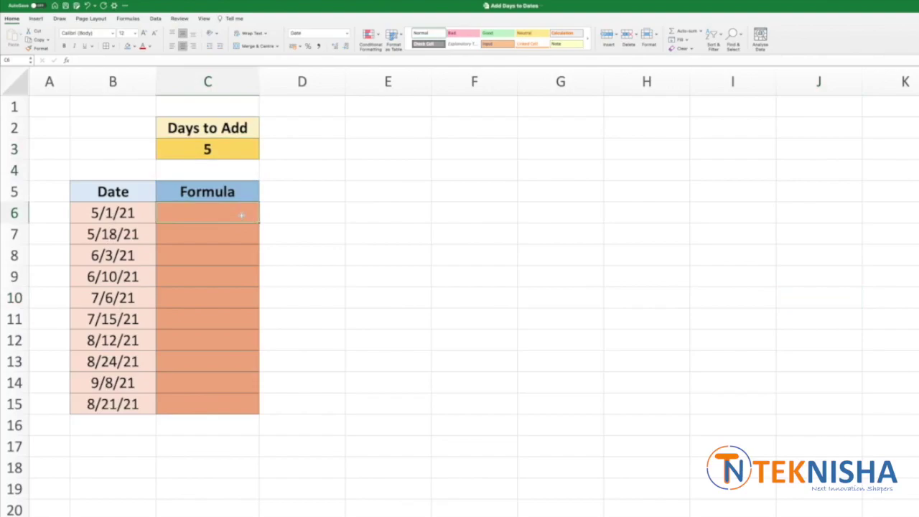
type("=")
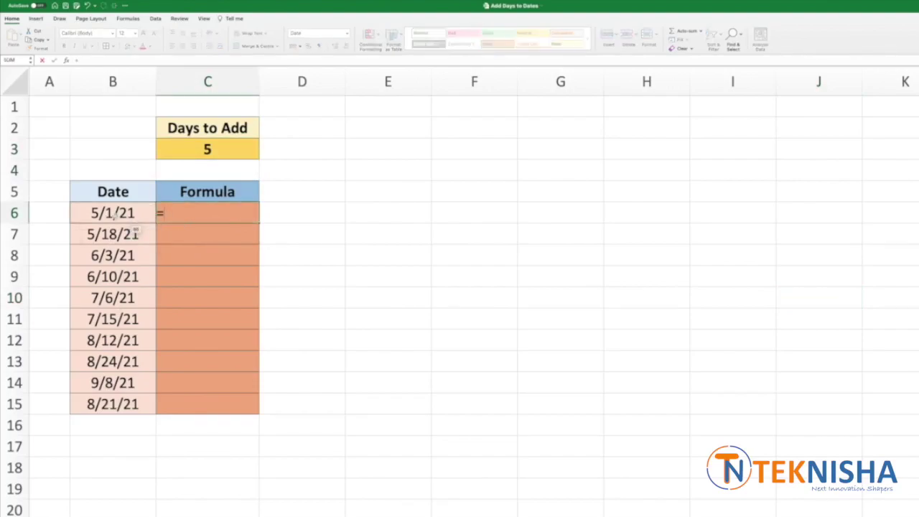
left_click(115, 215)
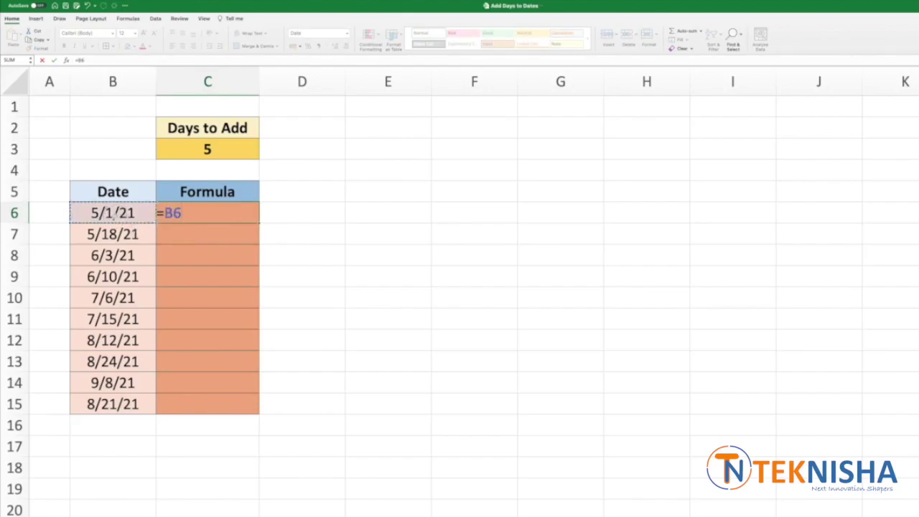
type("+")
left_click(180, 152)
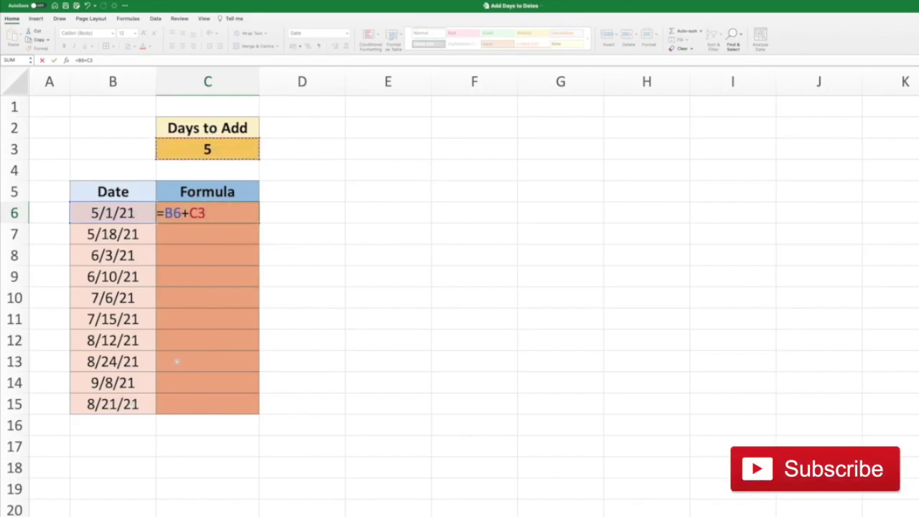
key("F4")
key("Return")
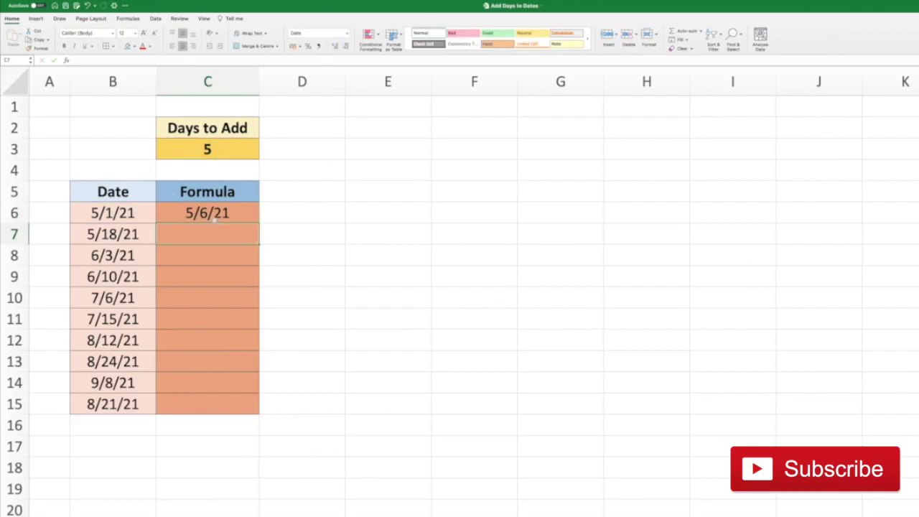
Fill the C6 formula down through C15 and compare it with the column B dates.
left_click(242, 212)
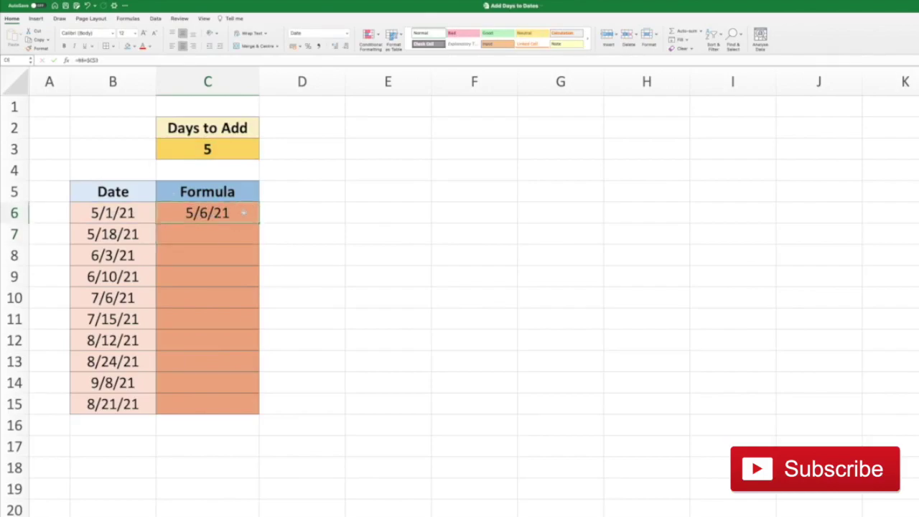
double_click(260, 223)
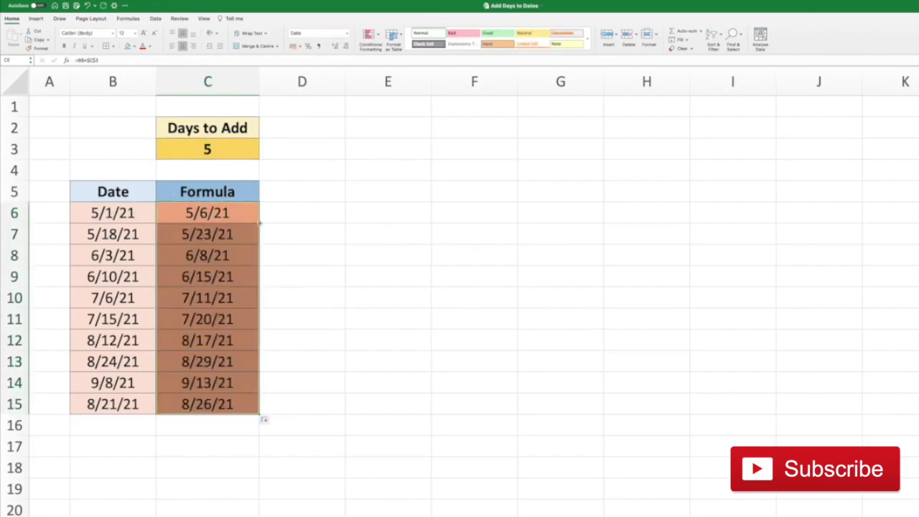
left_click(113, 234)
left_click(122, 255)
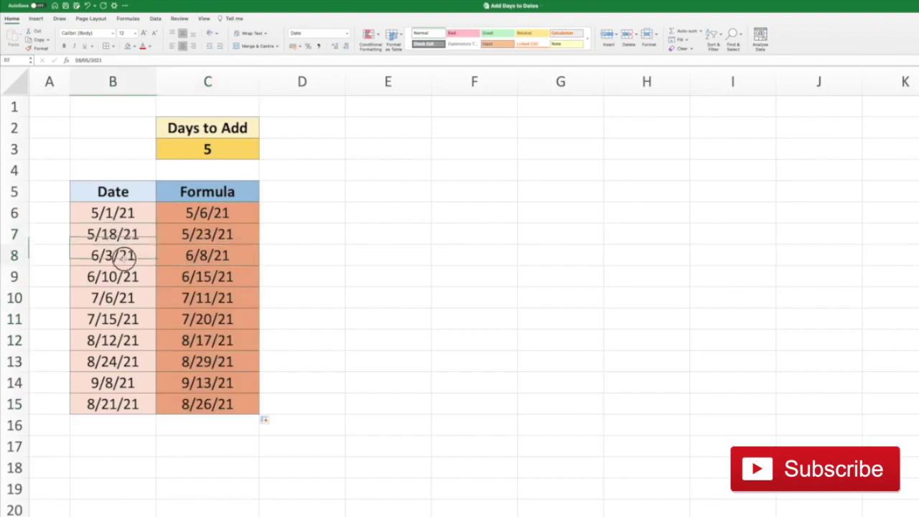
left_click(128, 276)
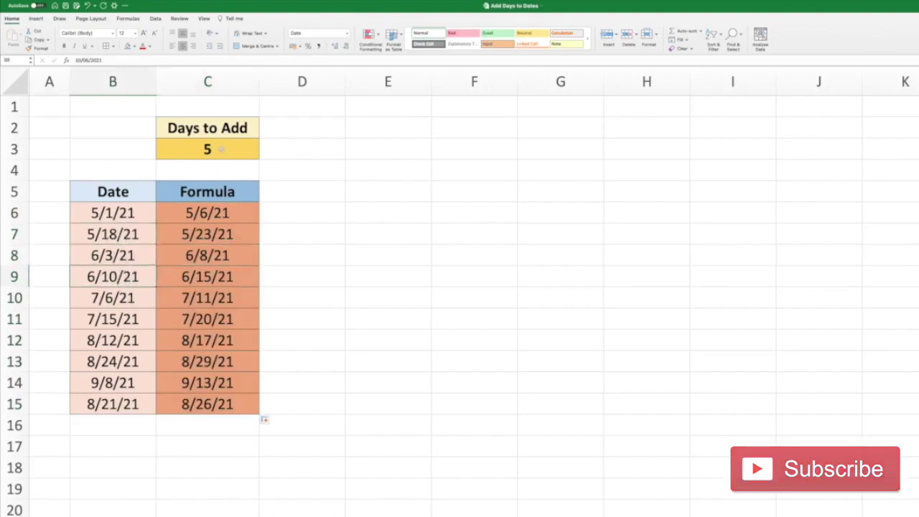
Format C3 as General and change the days to add to 45.
left_click(221, 149)
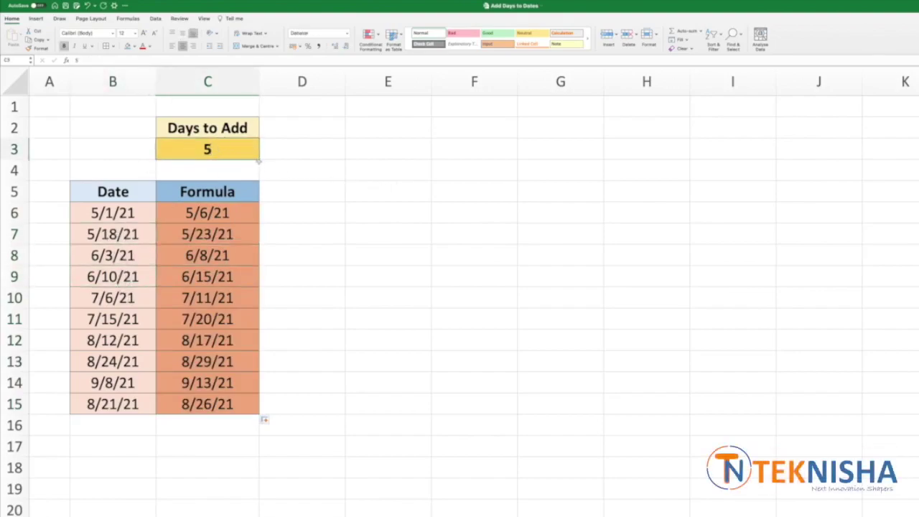
left_click(234, 153)
type("45")
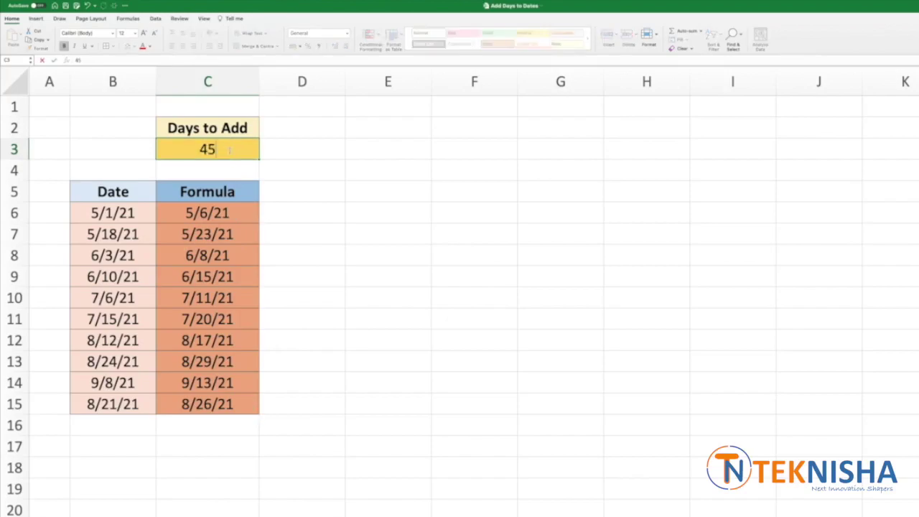
key("Return")
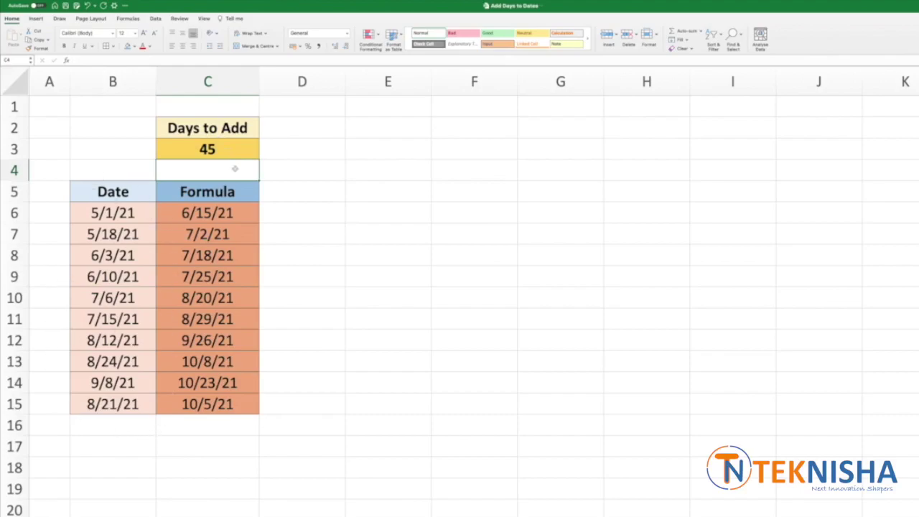
Change the Days to Add value in C3 to 25.
left_click(225, 148)
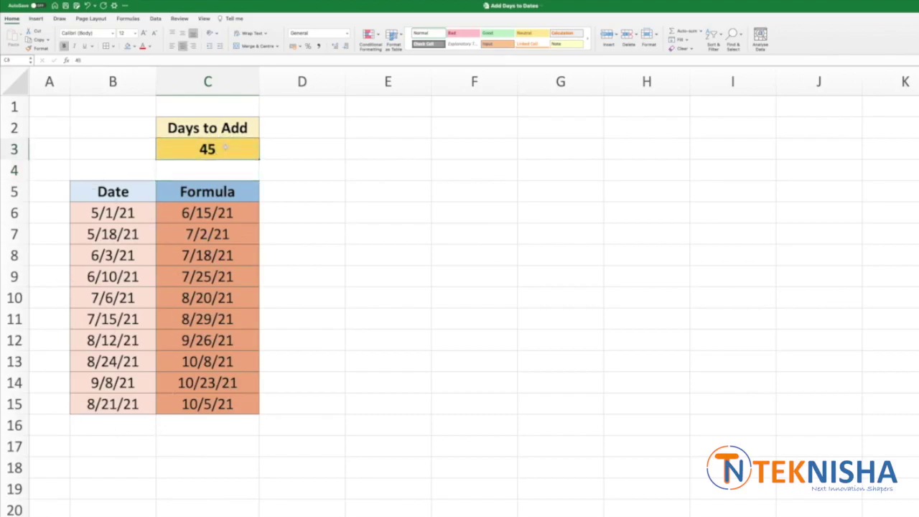
type("25")
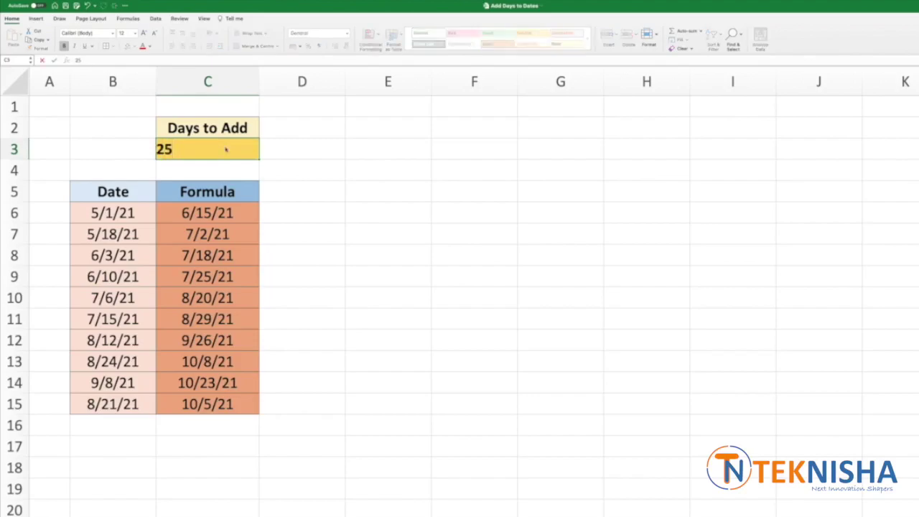
key("Return")
left_click(223, 155)
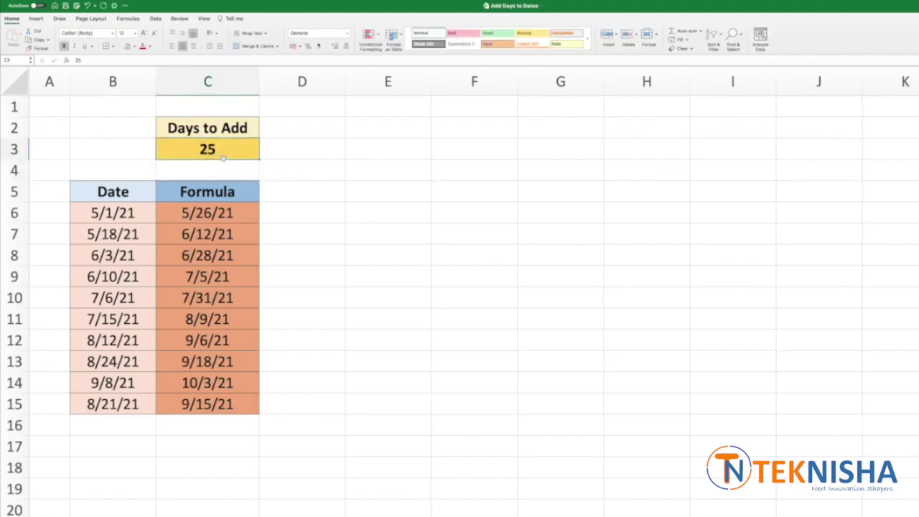
Copy C3 and Paste Special with Add onto B6:B15, turning the dates into serial numbers.
right_click(227, 150)
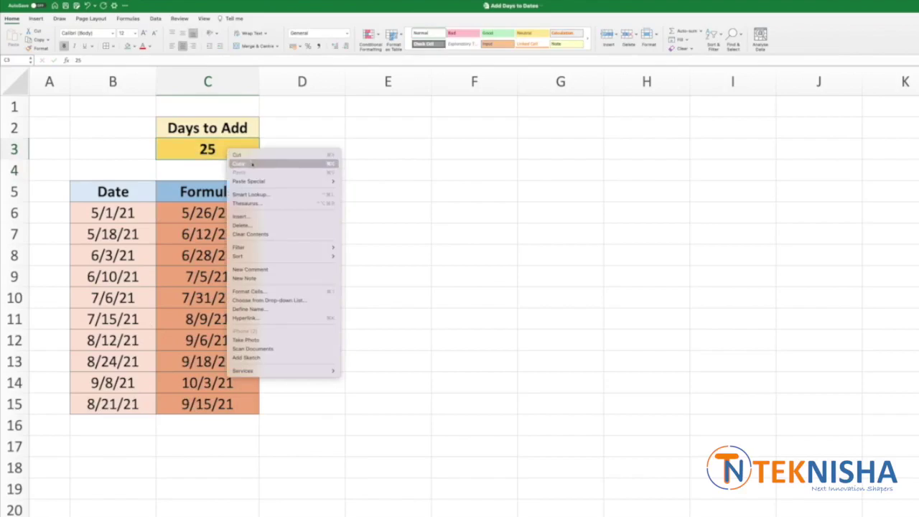
left_click(251, 164)
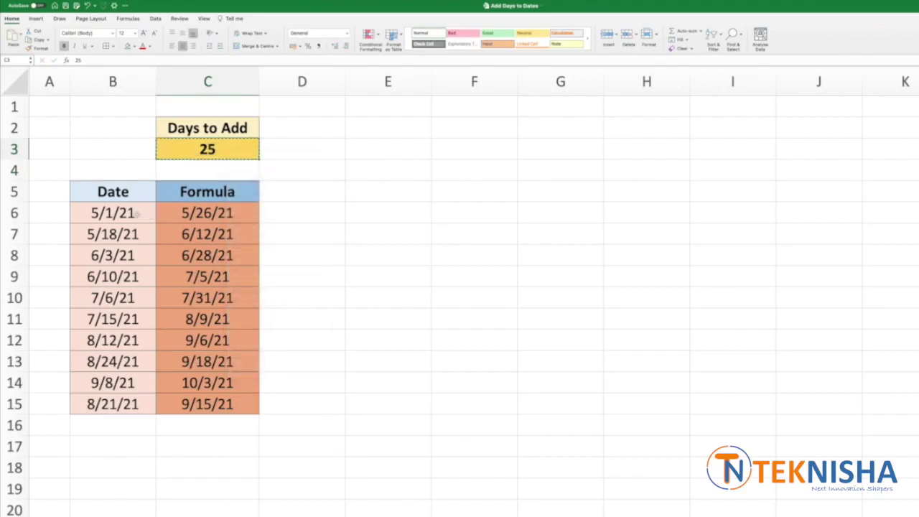
left_click_drag(137, 215, 126, 406)
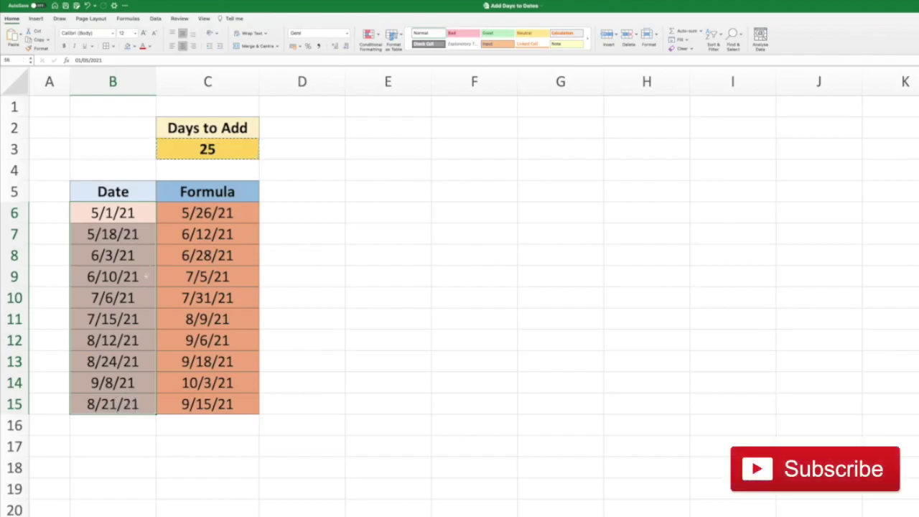
right_click(138, 207)
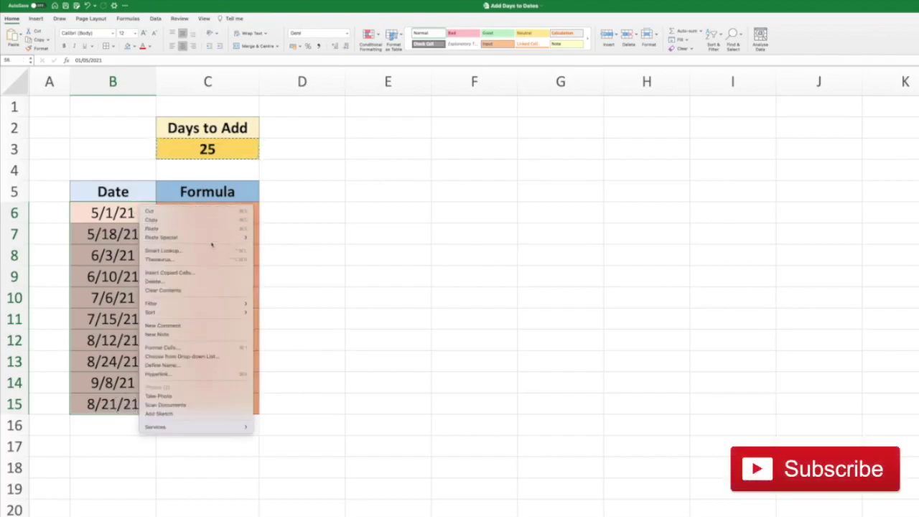
mouse_move(217, 238)
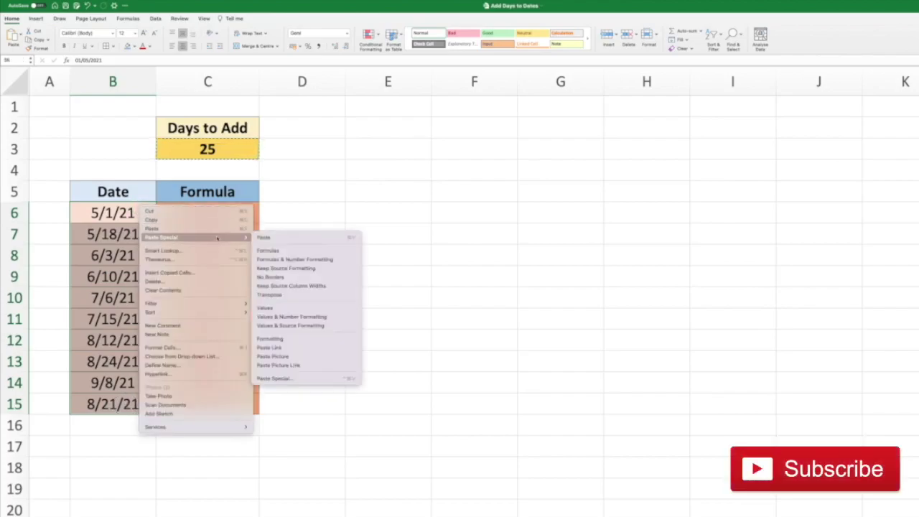
left_click(285, 379)
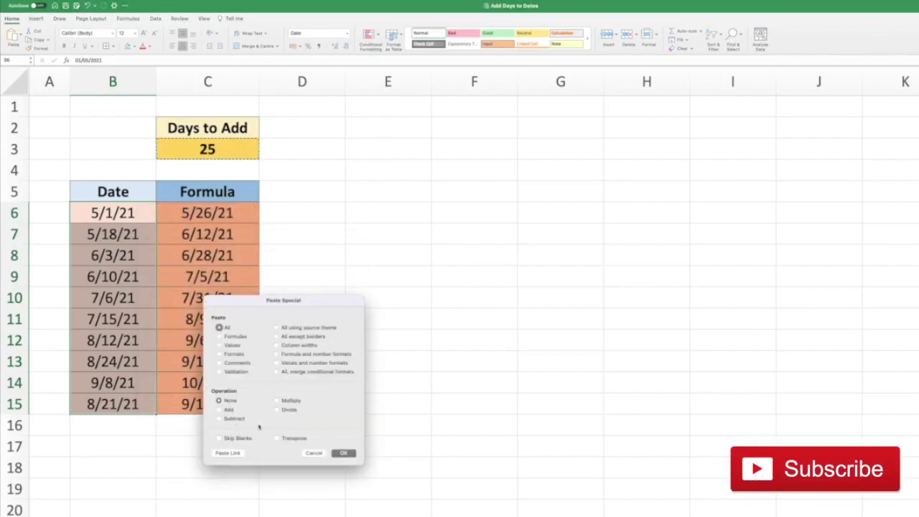
left_click(219, 409)
left_click(342, 454)
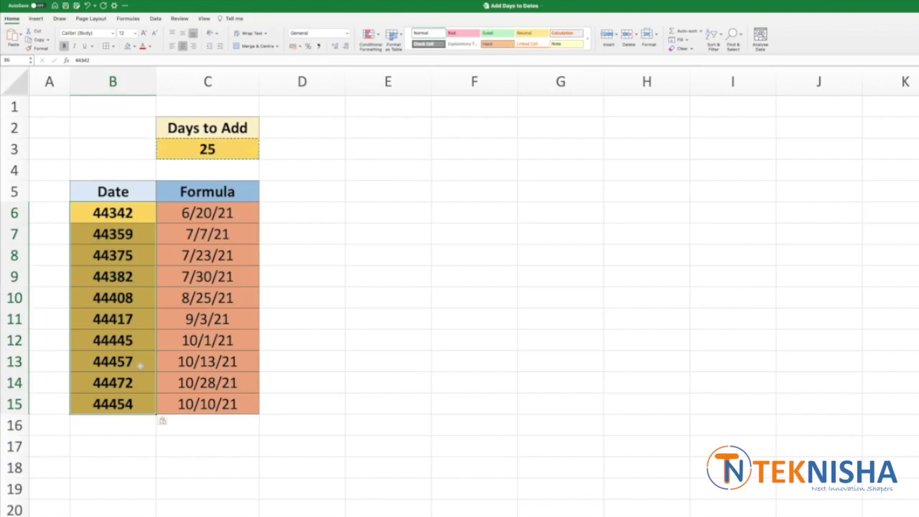
Undo the serial-number paste and copy the 25 in C3 again.
key("ctrl+shift+numbersign")
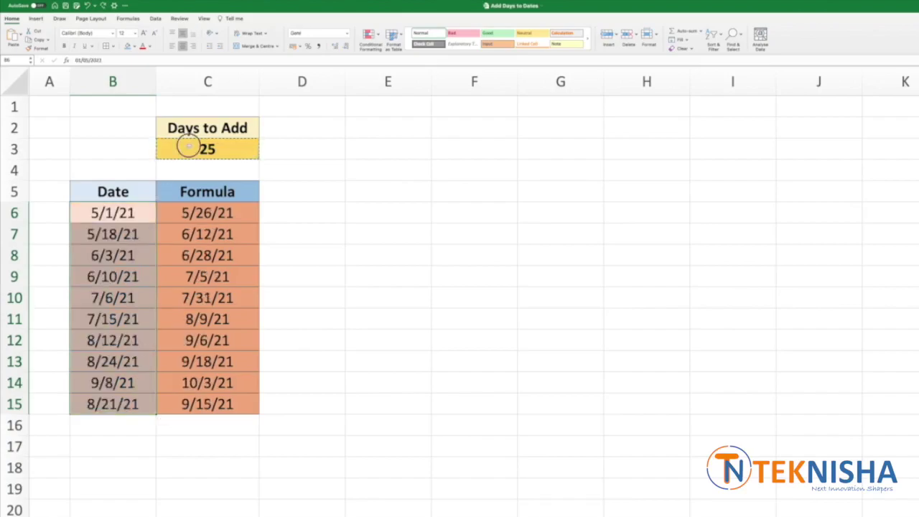
right_click(187, 147)
left_click(199, 164)
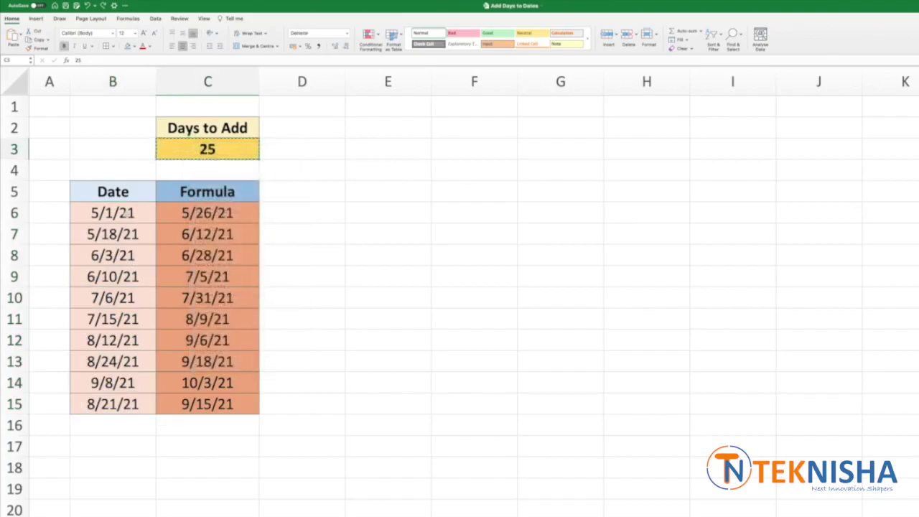
Paste Special Values with Add onto B6:B15, shifting the dates to 5/26/21 onward.
left_click_drag(124, 212, 126, 404)
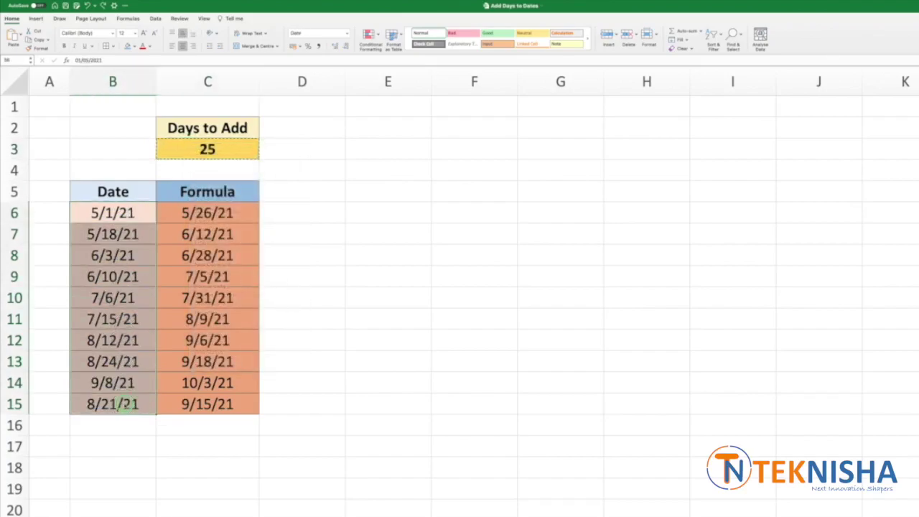
right_click(125, 404)
mouse_move(182, 369)
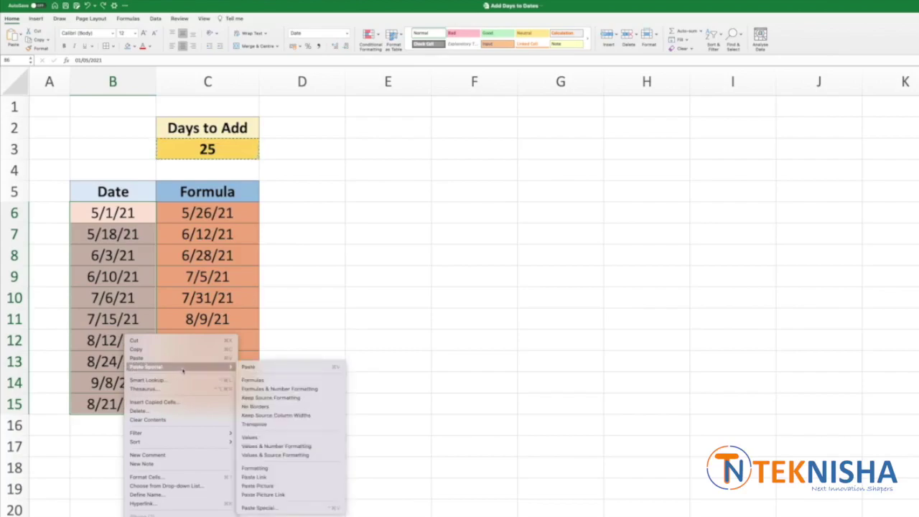
left_click(266, 507)
left_click_drag(231, 402, 302, 181)
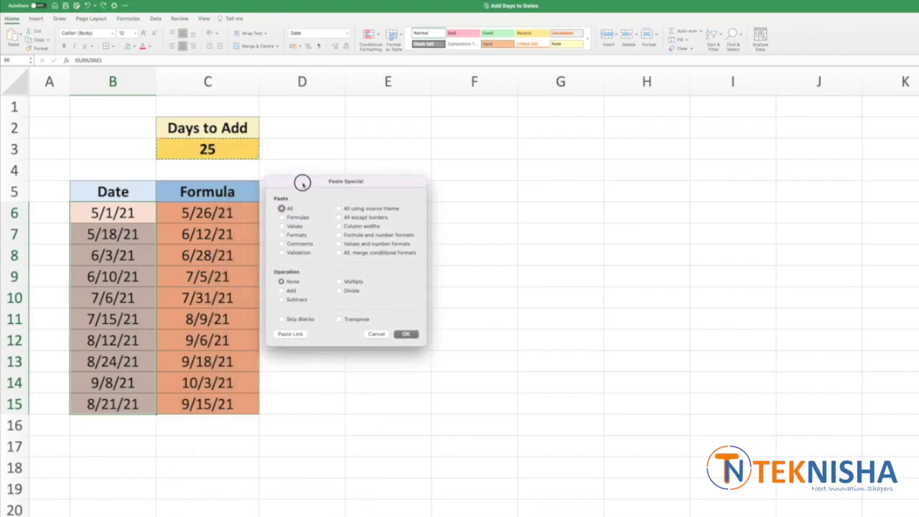
left_click(283, 291)
left_click(282, 226)
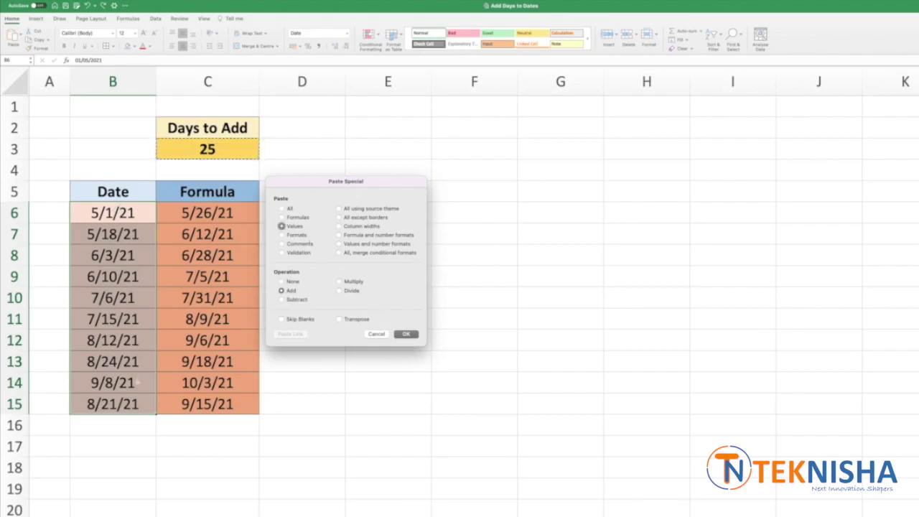
left_click(406, 335)
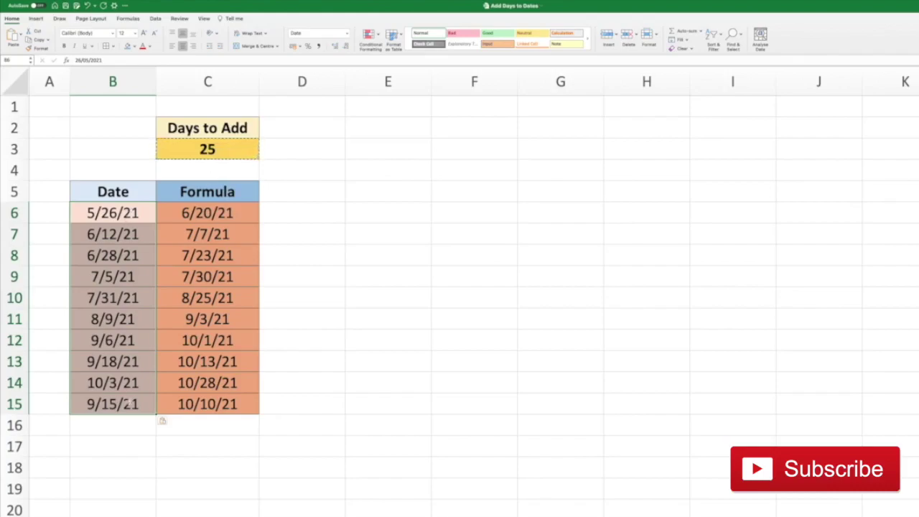
Paste Special Values with Subtract onto B6:B15, restoring dates 5/1/21 to 8/21/21.
right_click(148, 211)
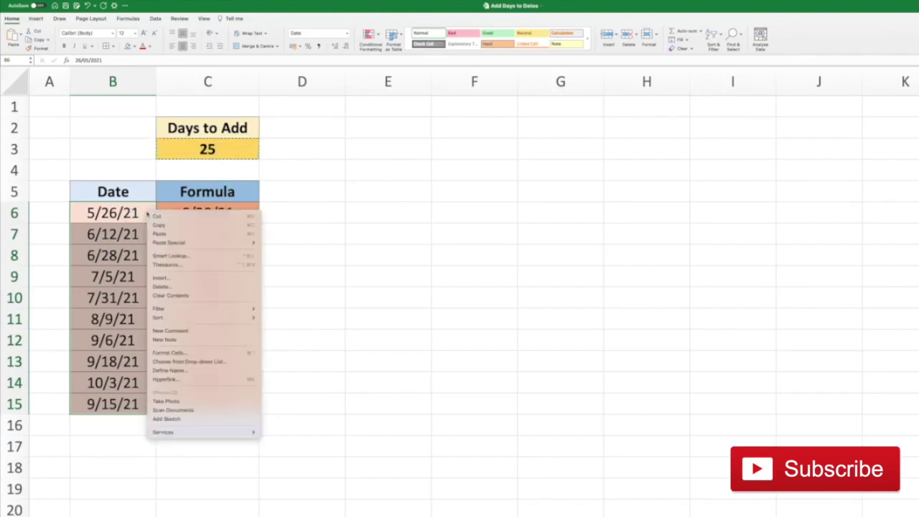
mouse_move(239, 243)
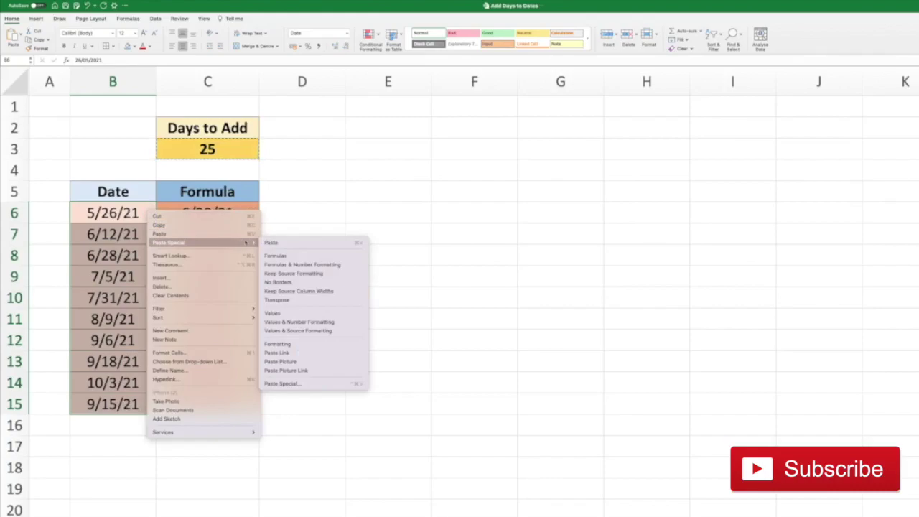
left_click(289, 385)
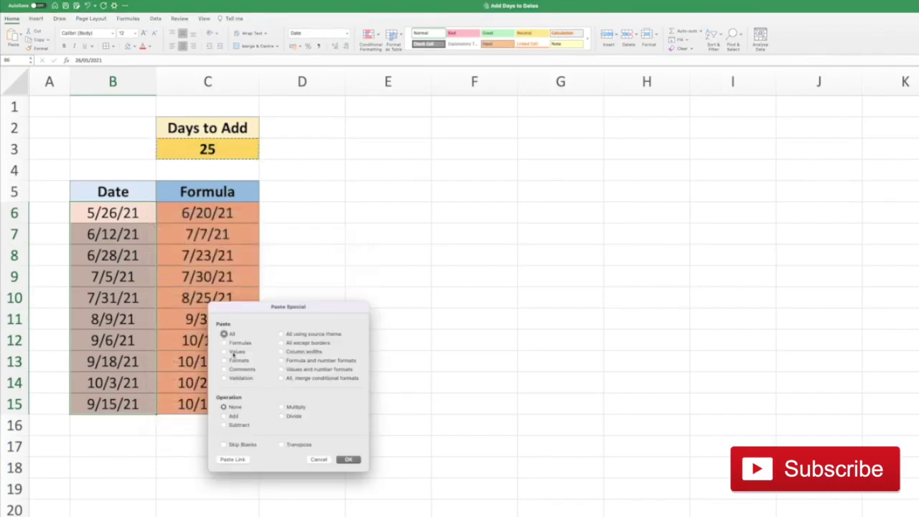
left_click(225, 352)
left_click(224, 425)
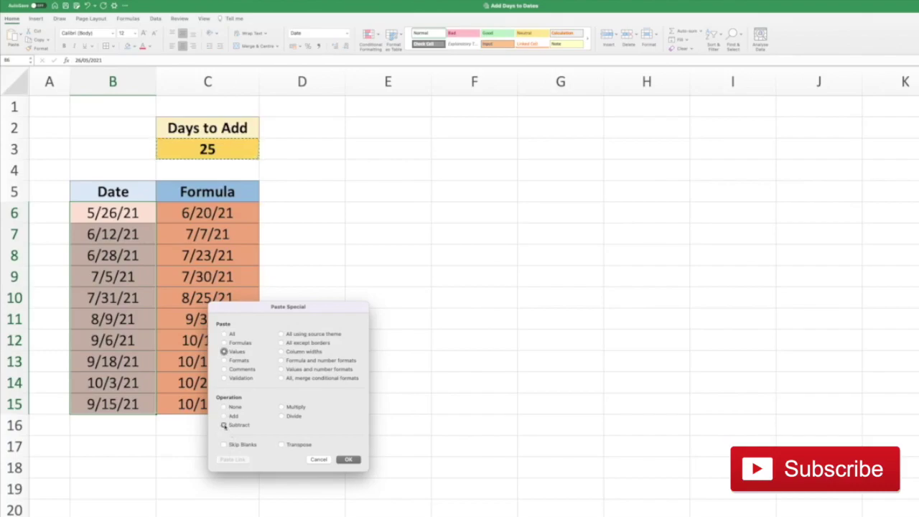
left_click(349, 459)
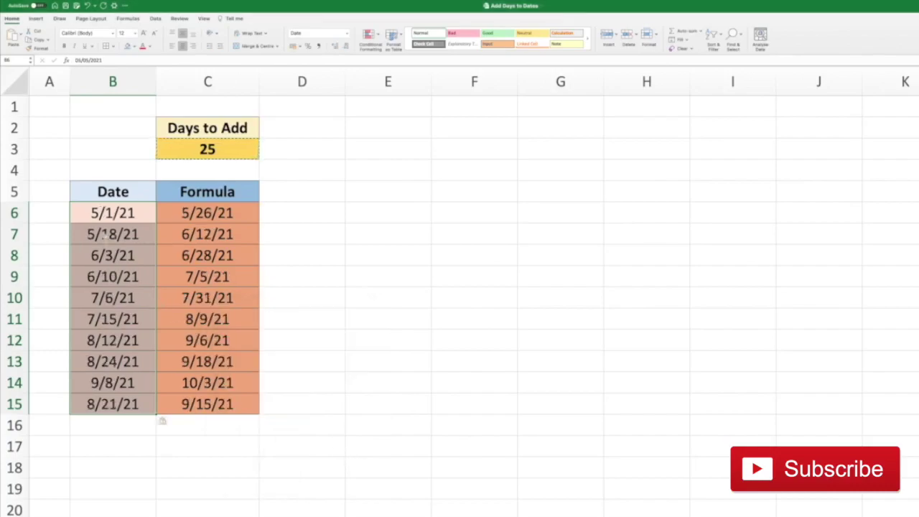
left_click(445, 377)
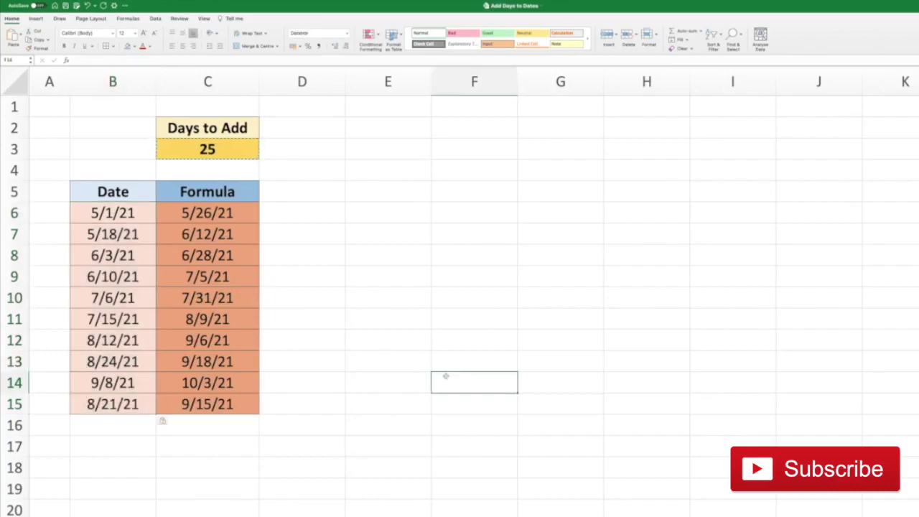